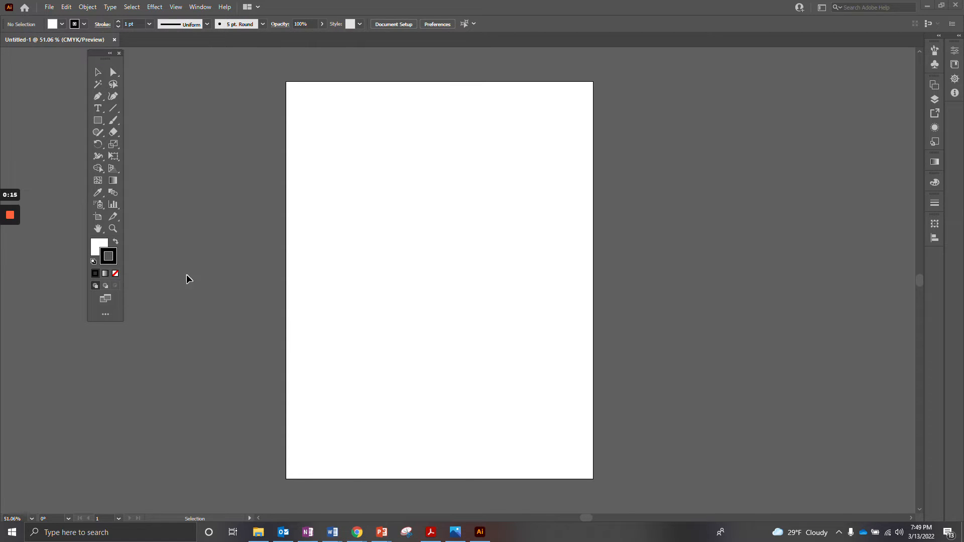
- Activate the standard Type tool and set the font size for new text to 34 pt
{"action": "left_click", "coordinate": [99, 111]}
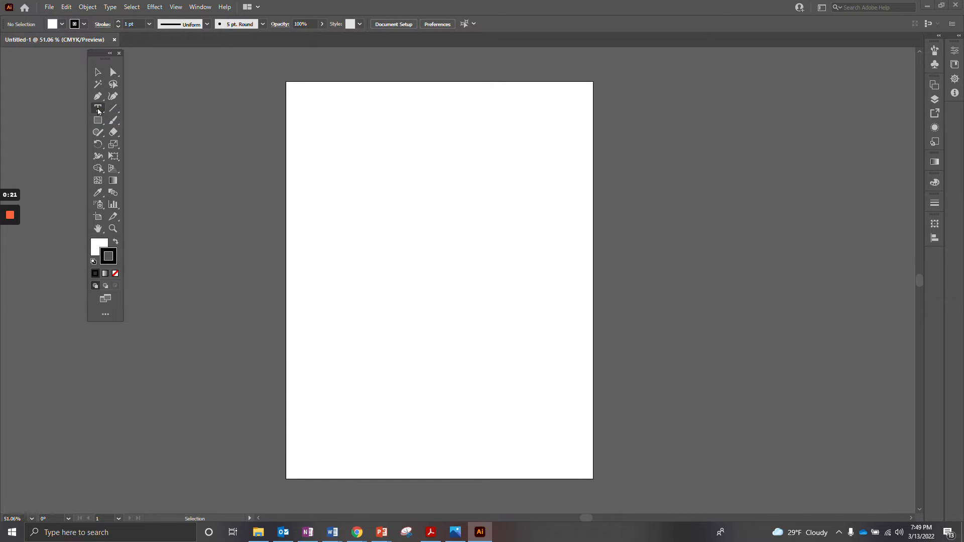
{"action": "left_click", "coordinate": [98, 111]}
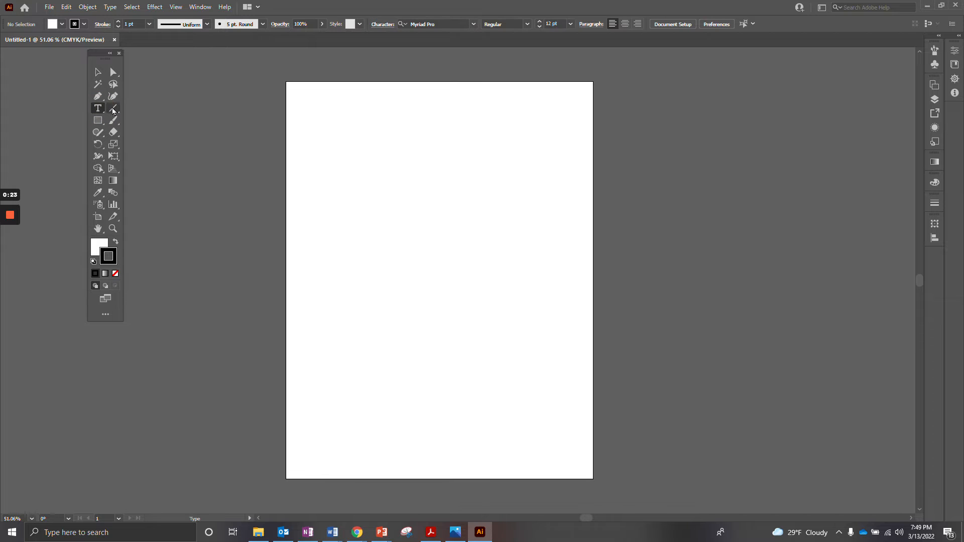
{"action": "left_click", "coordinate": [99, 111]}
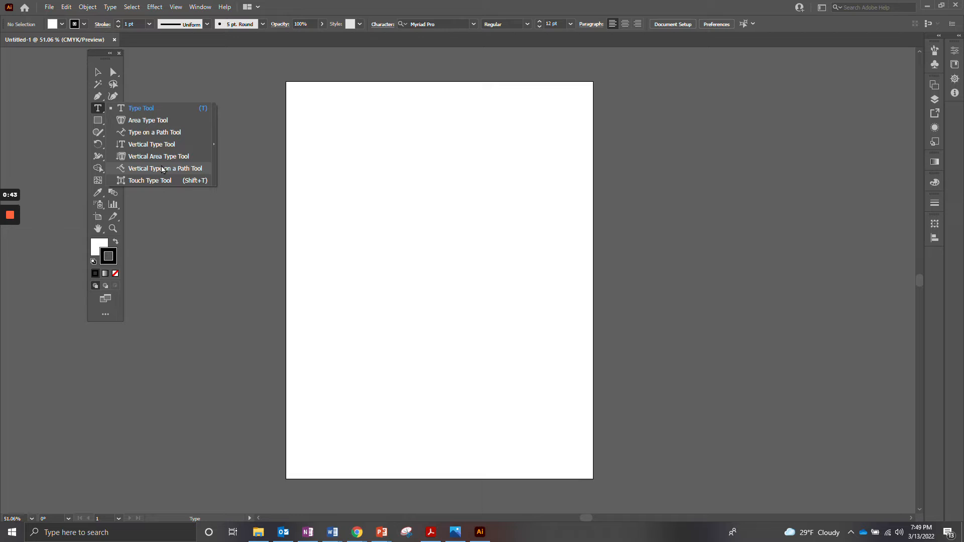
{"action": "left_click", "coordinate": [140, 111]}
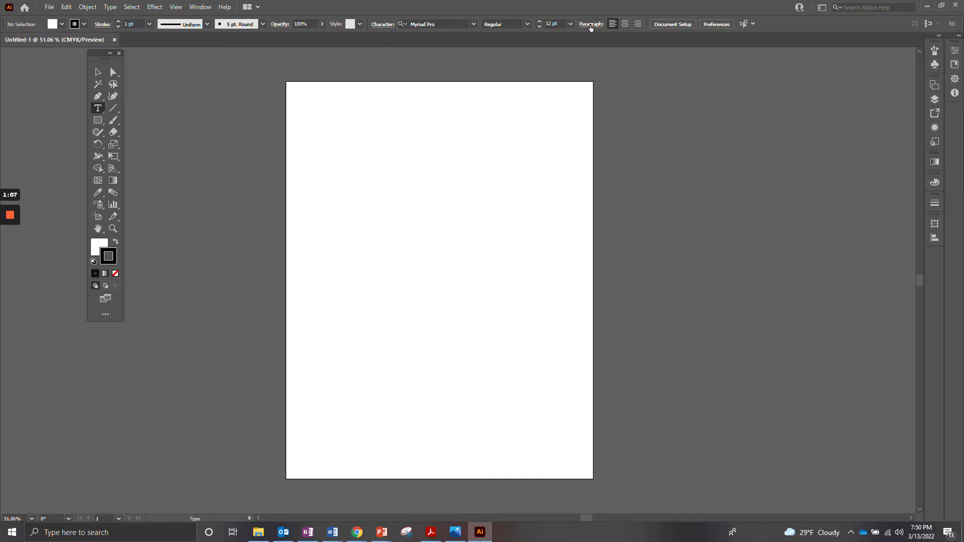
{"action": "left_click", "coordinate": [538, 25]}
{"action": "left_click", "coordinate": [538, 25]}
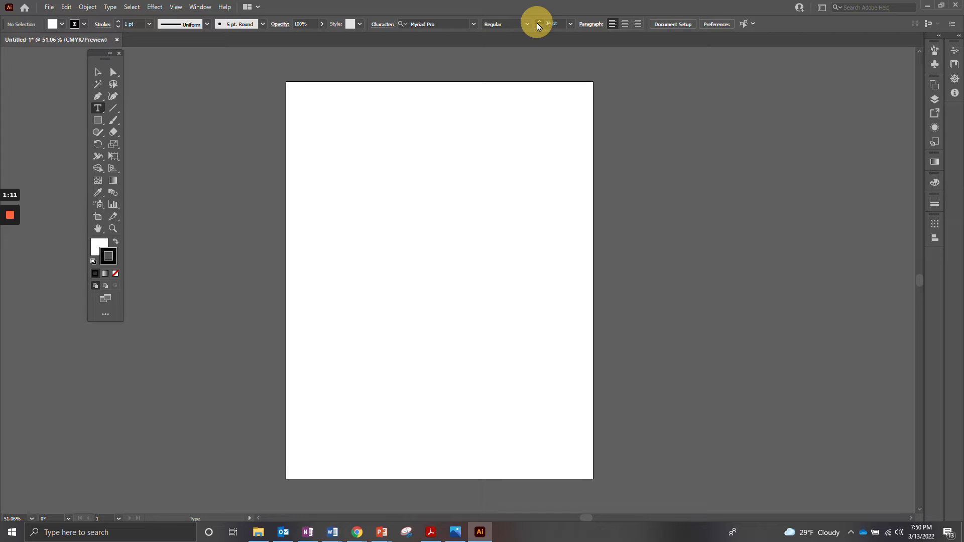
{"action": "left_click", "coordinate": [539, 26]}
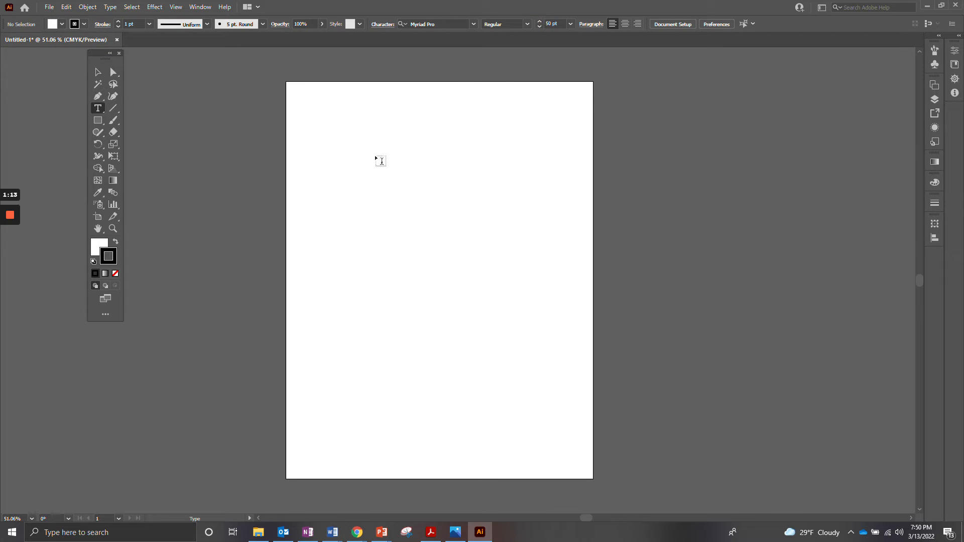
{"action": "left_click", "coordinate": [540, 28]}
- Add a line of point text reading "Hello this is a demonstration" near the upper part of the artboard
{"action": "left_click", "coordinate": [309, 159]}
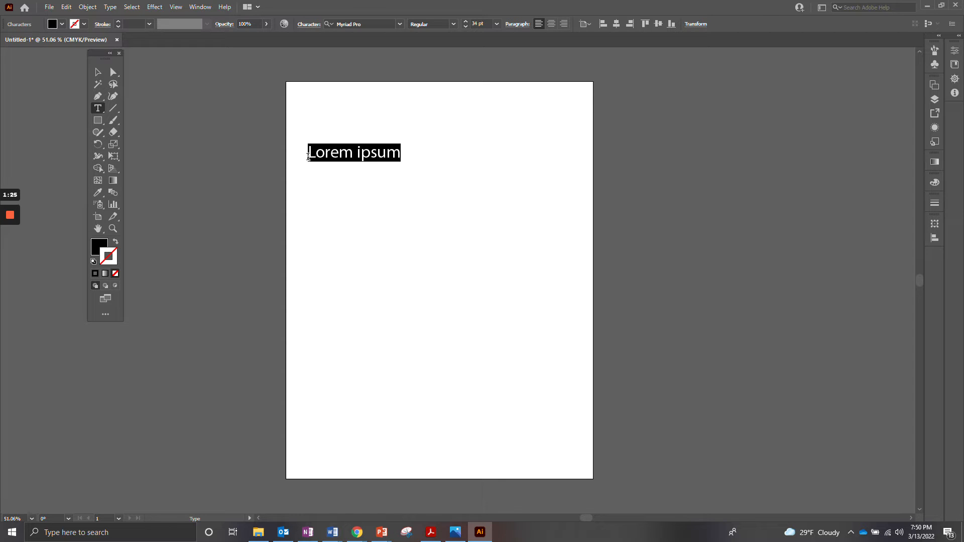
{"action": "type", "text": "Hello this is a dem"}
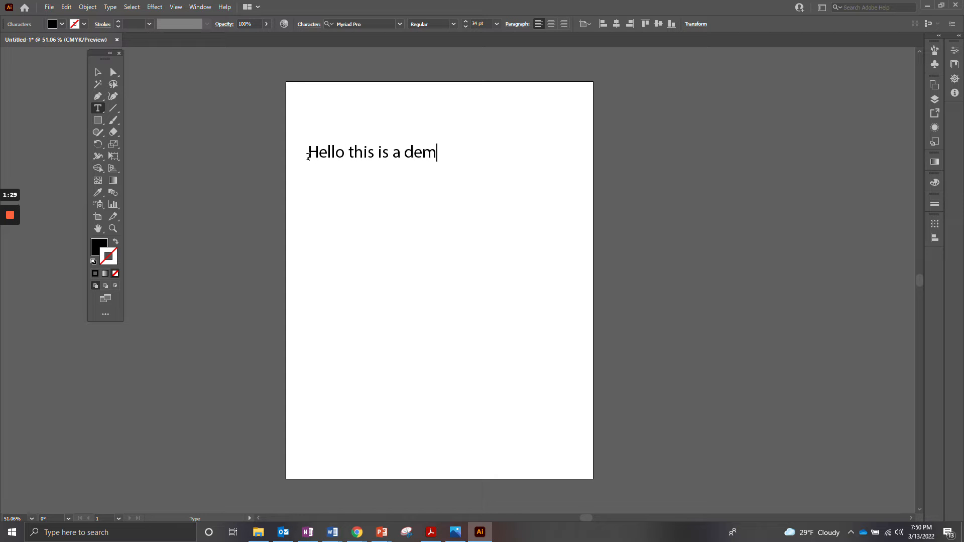
{"action": "type", "text": "onstration"}
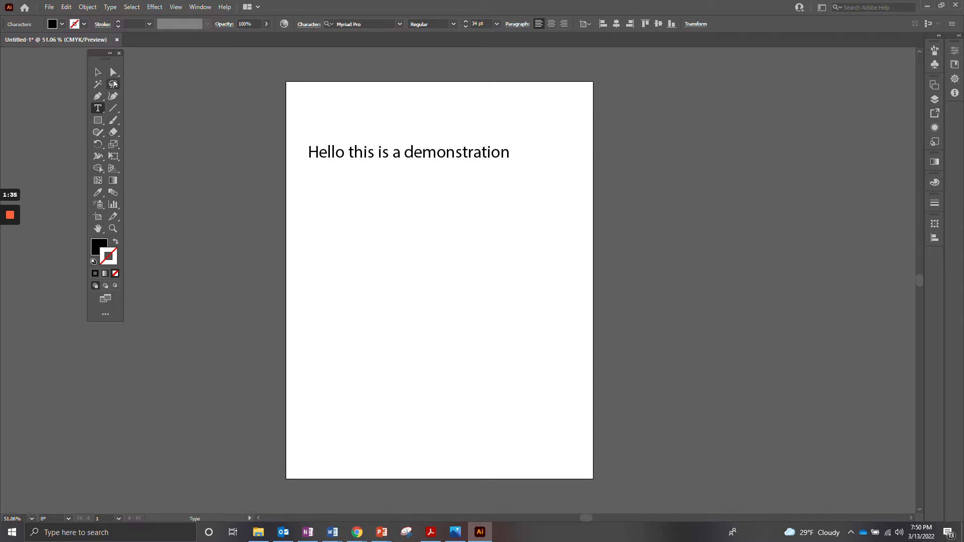
- Move the point text down and inward, stretch it taller and slightly narrower, and delete it
{"action": "left_click", "coordinate": [98, 72]}
{"action": "left_click_drag", "start_coordinate": [412, 152], "coordinate": [439, 172]}
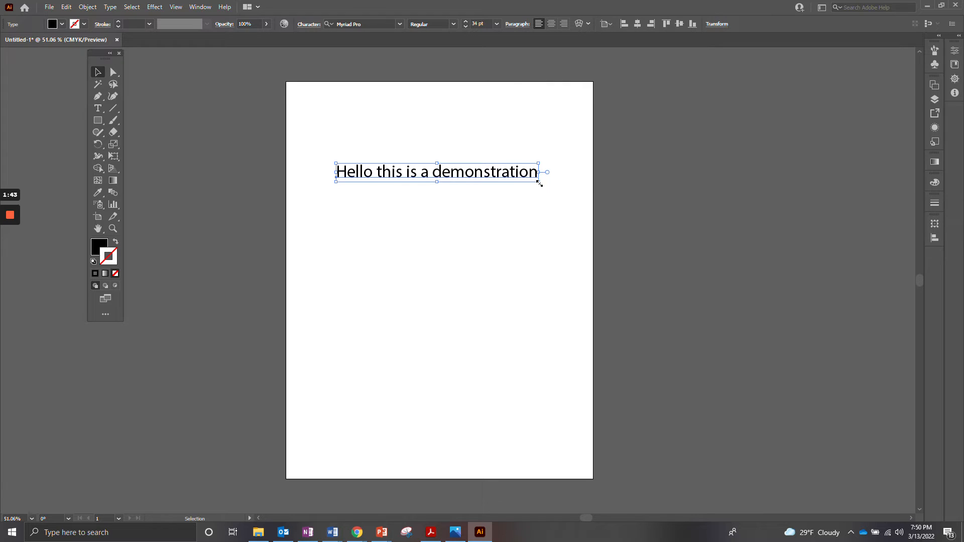
{"action": "left_click_drag", "start_coordinate": [539, 182], "coordinate": [521, 210]}
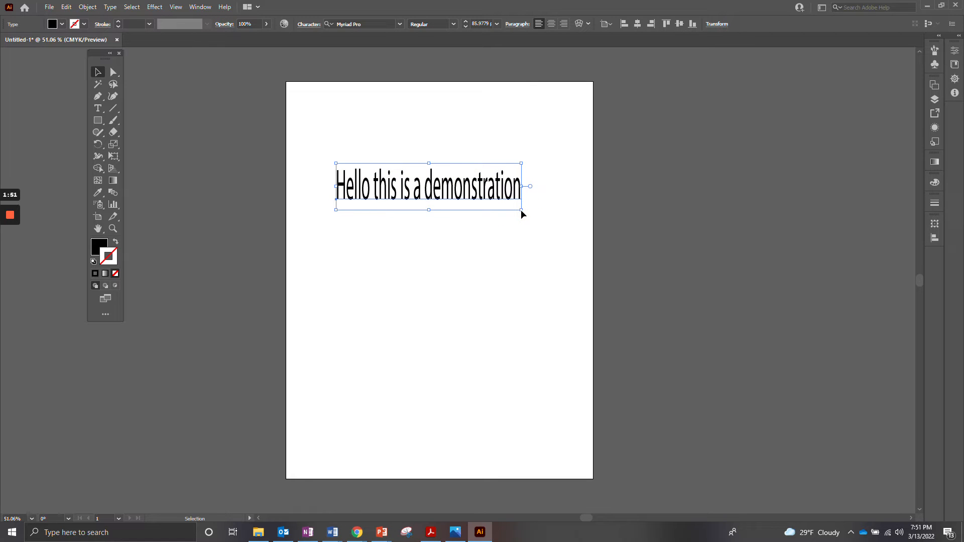
{"action": "key", "text": "Delete"}
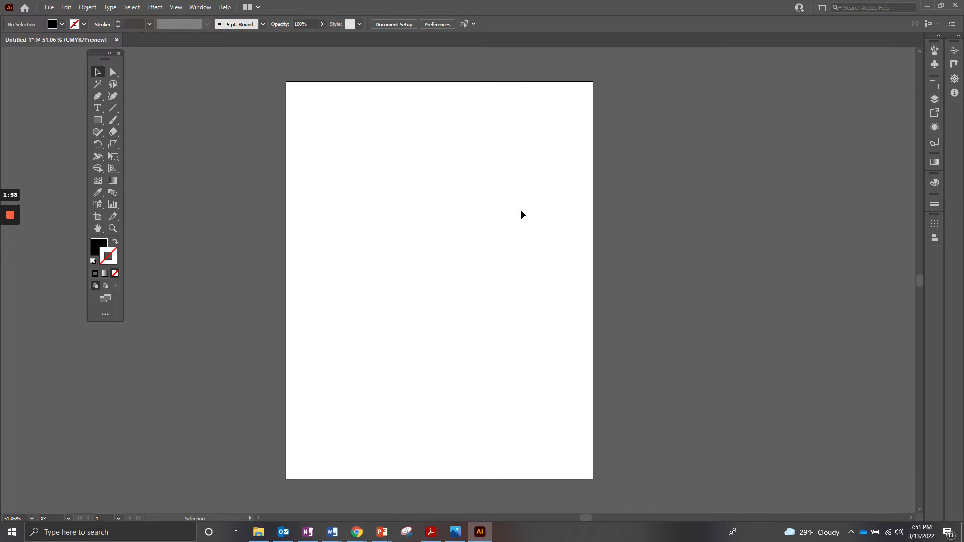
- Draw a rectangular text area near the top of the artboard and fill it with "Hello this is another demonstration"
{"action": "left_click", "coordinate": [97, 111]}
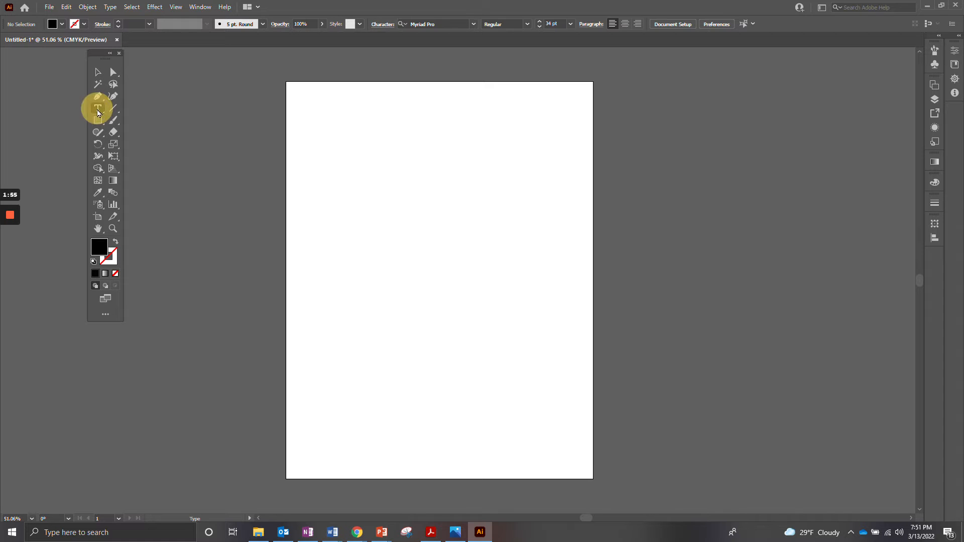
{"action": "left_click_drag", "start_coordinate": [331, 113], "coordinate": [495, 159]}
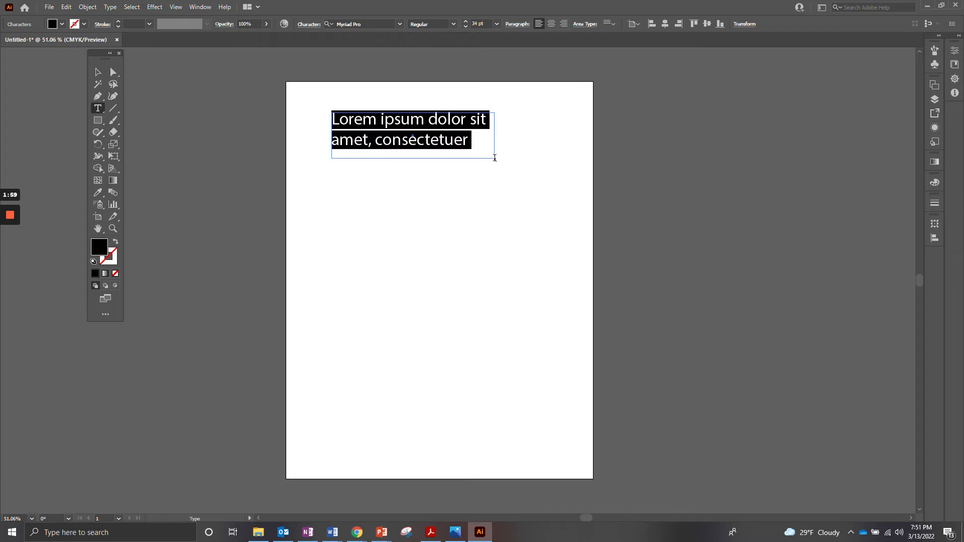
{"action": "type", "text": "He"}
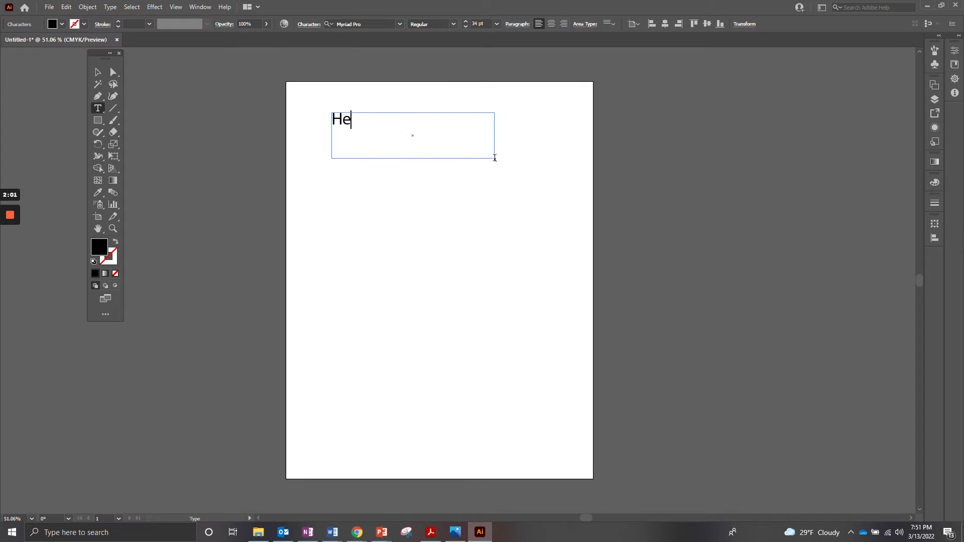
{"action": "type", "text": "llo this is another de"}
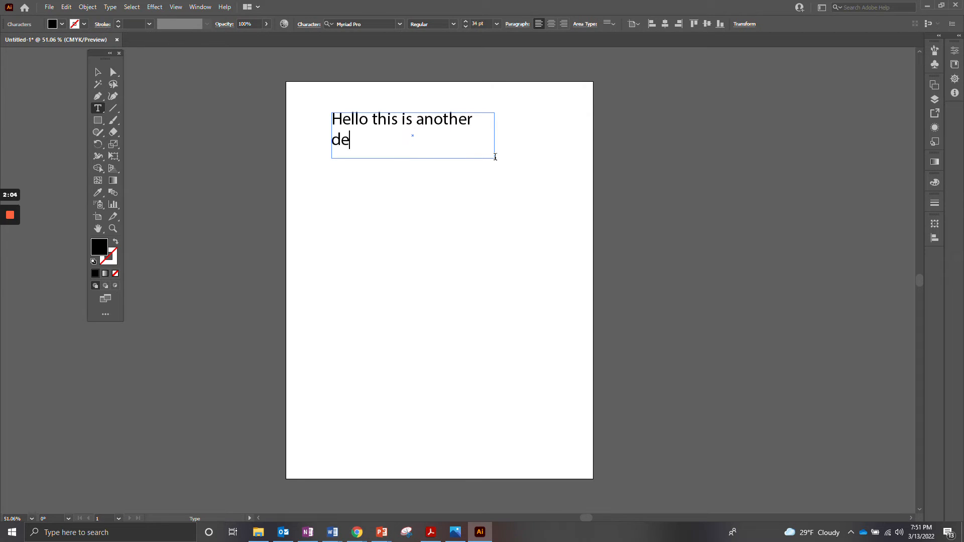
{"action": "key", "text": "BackSpace"}
{"action": "type", "text": "emonstration"}
- Enlarge the text area's frame, widening it towards the artboard's right edge and making it slightly taller, without scaling the text
{"action": "left_click", "coordinate": [98, 72]}
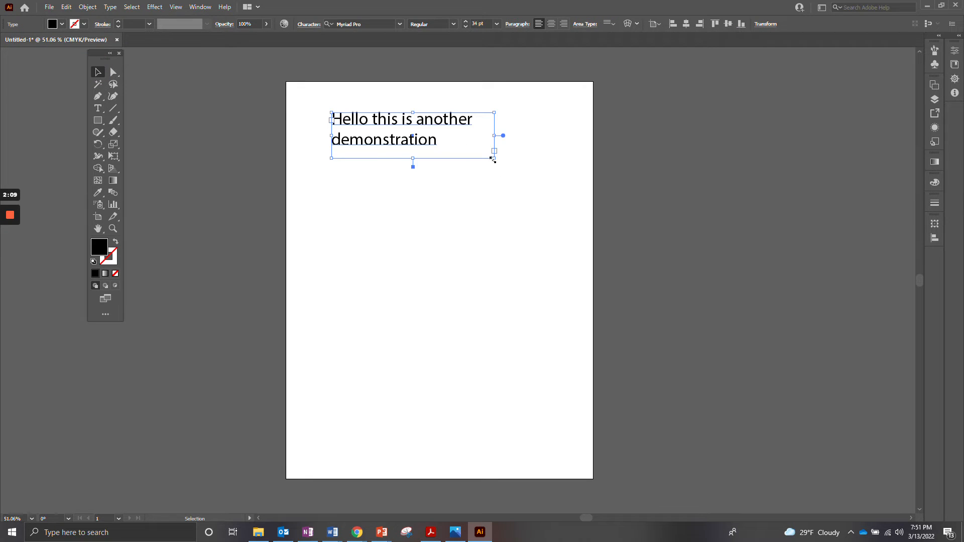
{"action": "left_click_drag", "start_coordinate": [493, 159], "coordinate": [513, 167]}
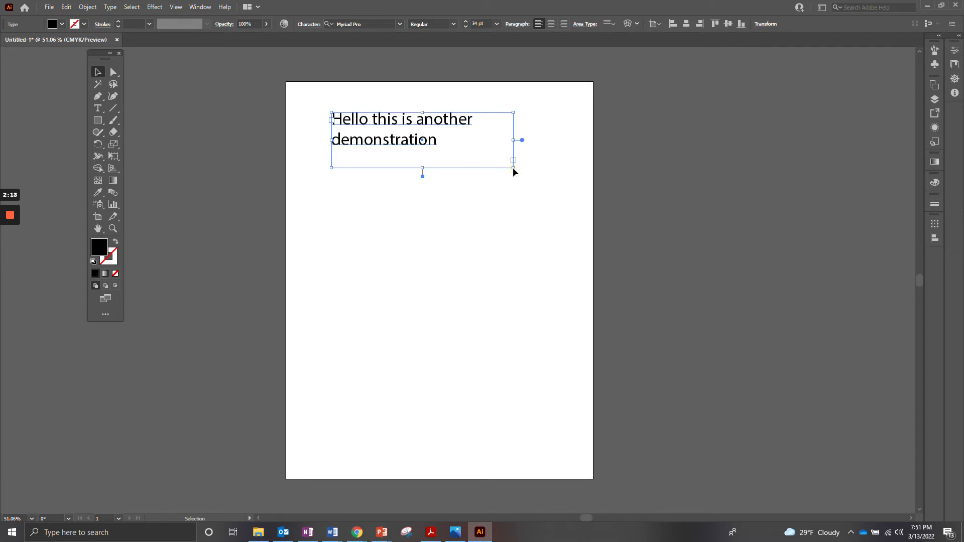
{"action": "left_click", "coordinate": [10, 255]}
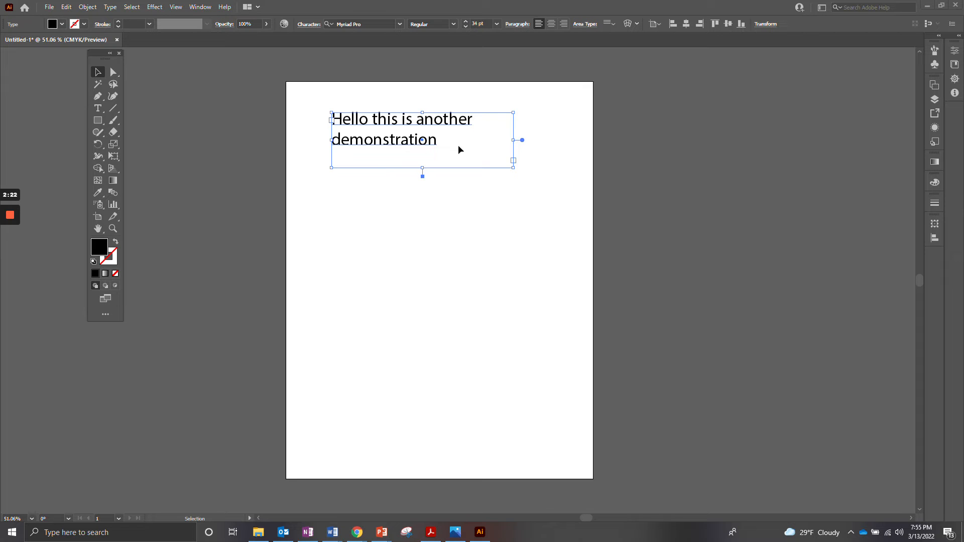
{"action": "left_click_drag", "start_coordinate": [513, 167], "coordinate": [544, 172]}
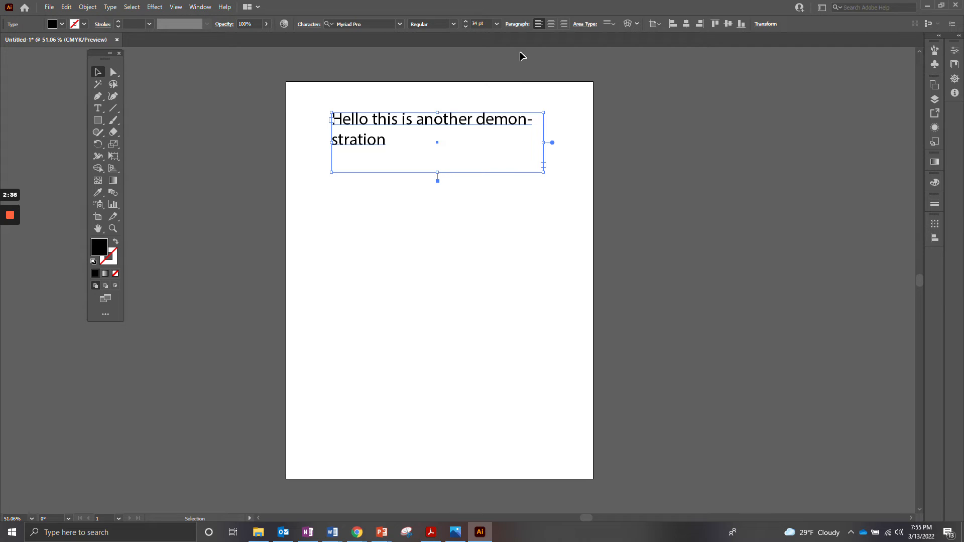
- Turn off automatic hyphenation for the paragraph in the text area
{"action": "left_click", "coordinate": [517, 26]}
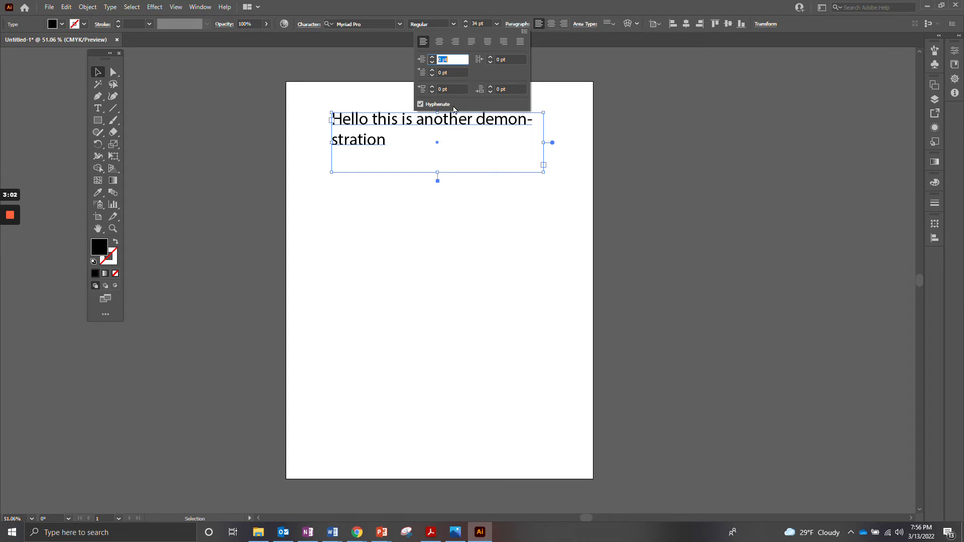
{"action": "left_click", "coordinate": [420, 104]}
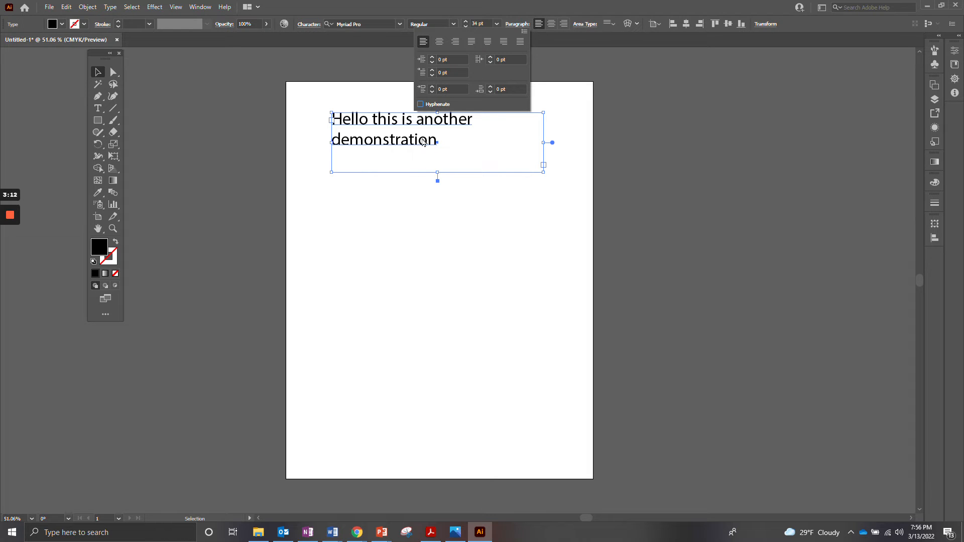
{"action": "left_click", "coordinate": [519, 27]}
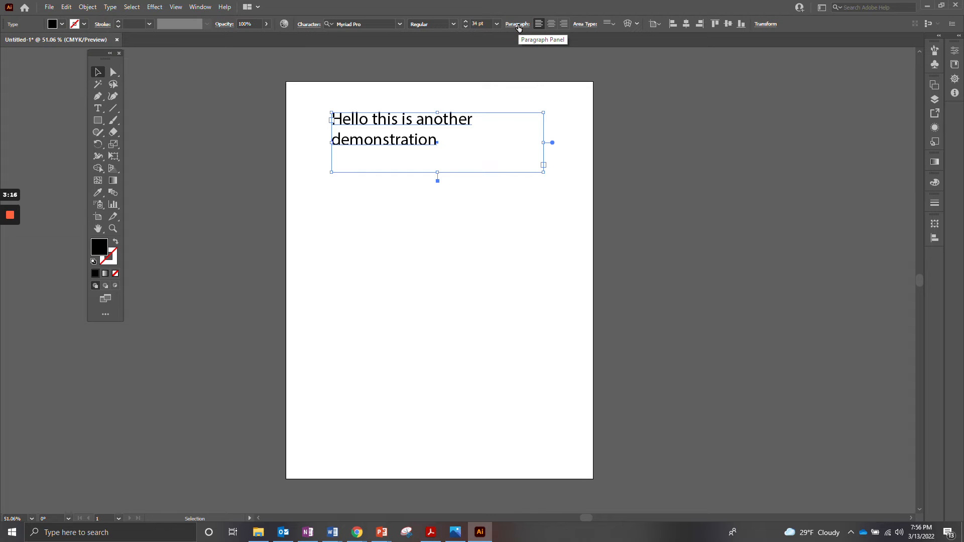
- Try the Center, Bottom and Justify vertical alignments on the text area and settle on Center
{"action": "left_click", "coordinate": [613, 25]}
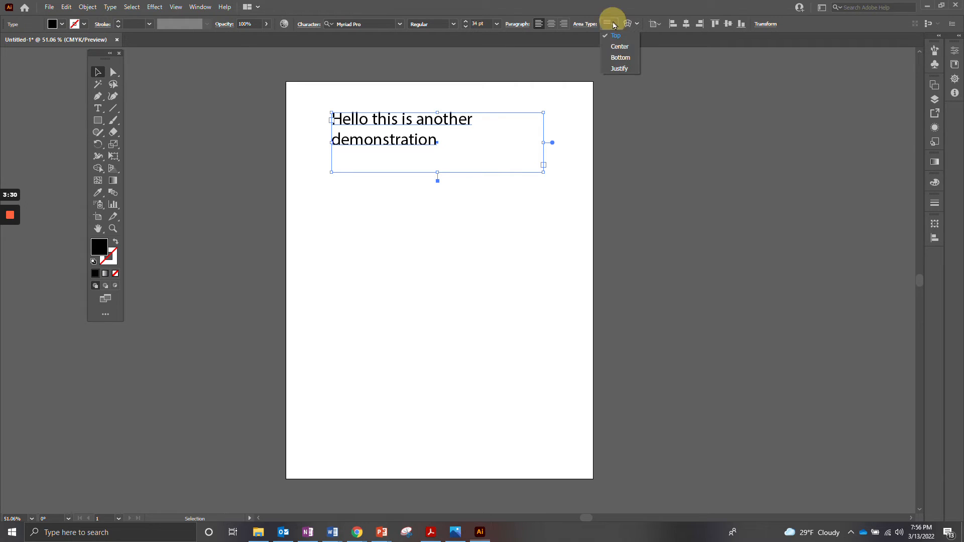
{"action": "left_click", "coordinate": [621, 53]}
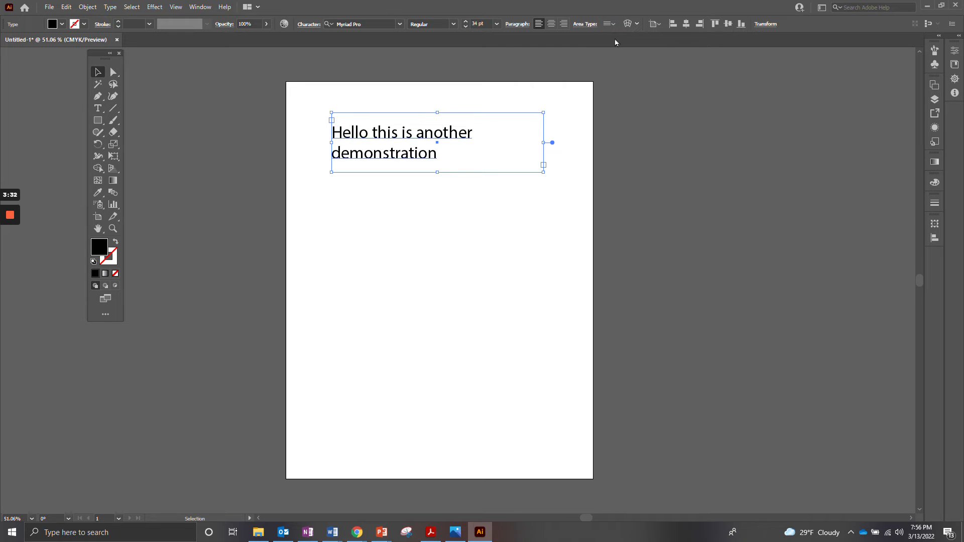
{"action": "left_click", "coordinate": [610, 24]}
{"action": "left_click", "coordinate": [619, 57]}
{"action": "left_click", "coordinate": [610, 23]}
{"action": "left_click", "coordinate": [617, 68]}
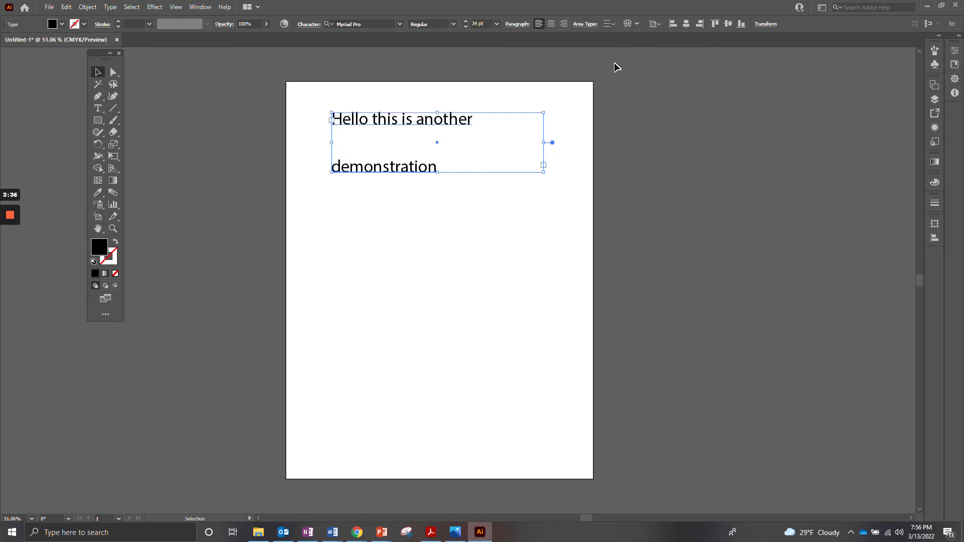
{"action": "left_click", "coordinate": [611, 23]}
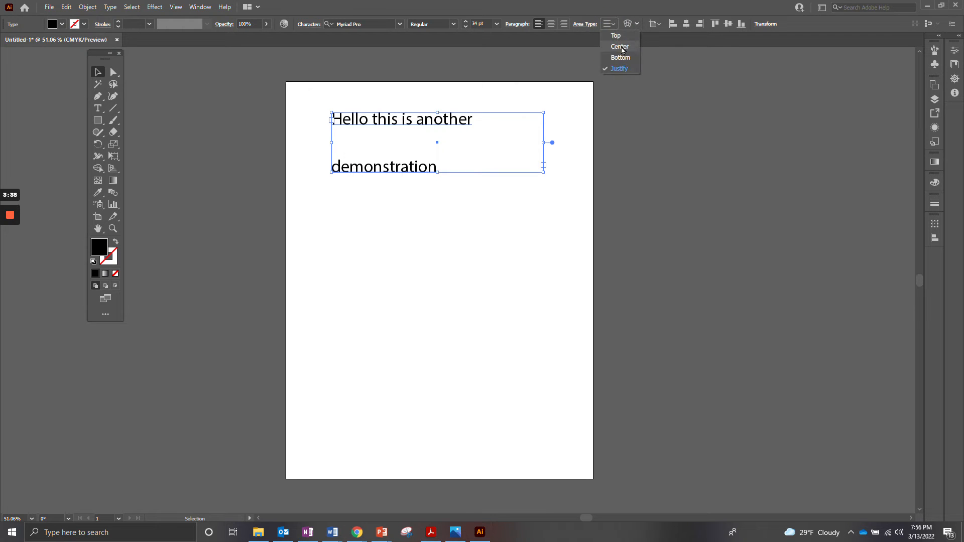
{"action": "left_click", "coordinate": [619, 46]}
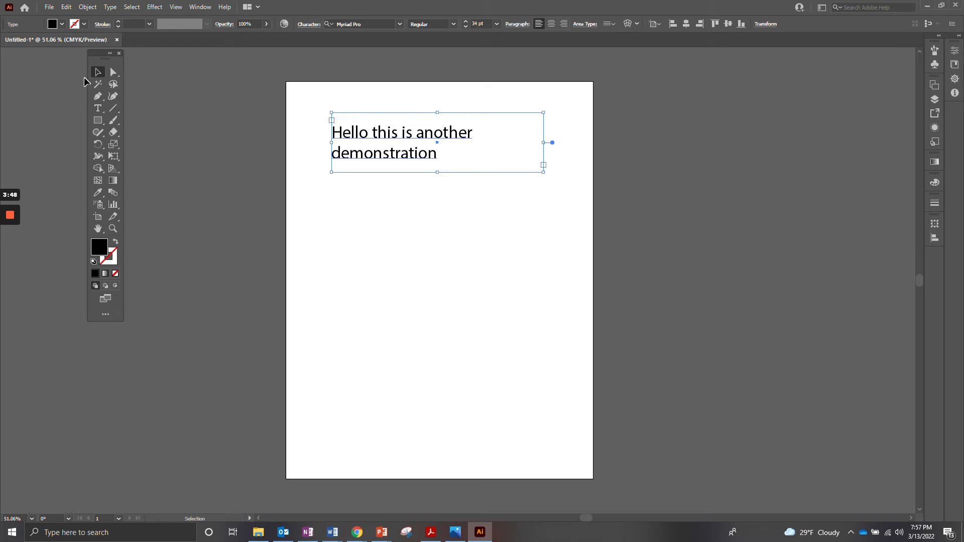
- Try successive fonts on the text area, stepping from Myriad Pro through Niagara Solid, Nueva Std and Old English Text MT to Orator Std
{"action": "left_click", "coordinate": [254, 217]}
{"action": "left_click", "coordinate": [424, 141]}
{"action": "left_click", "coordinate": [351, 24]}
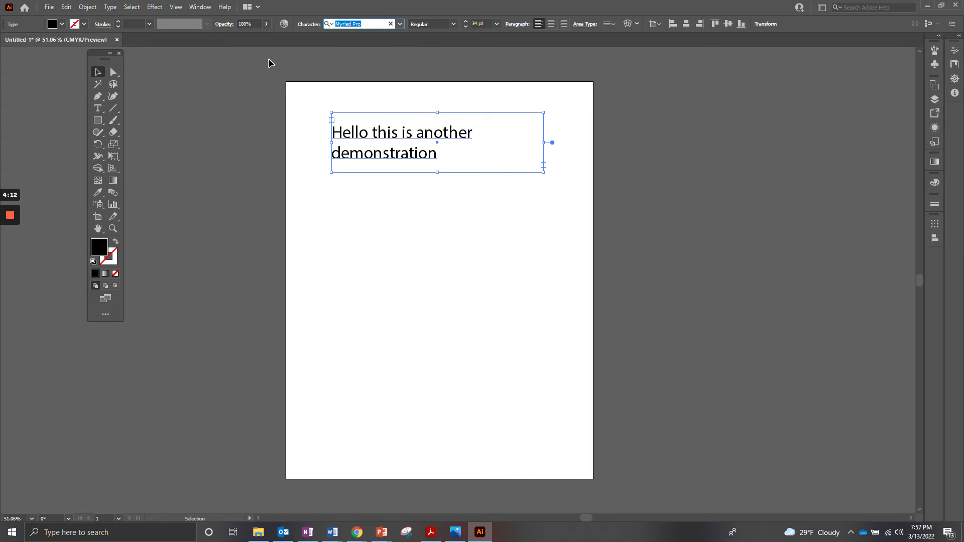
{"action": "key", "text": "Down"}
{"action": "key", "text": "Down"}
{"action": "key", "text": "Down"}
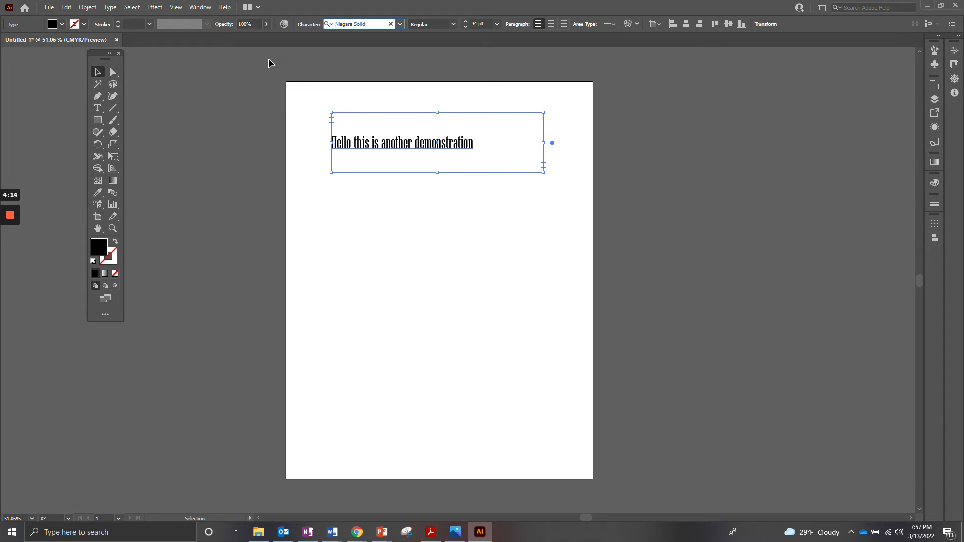
{"action": "key", "text": "Down"}
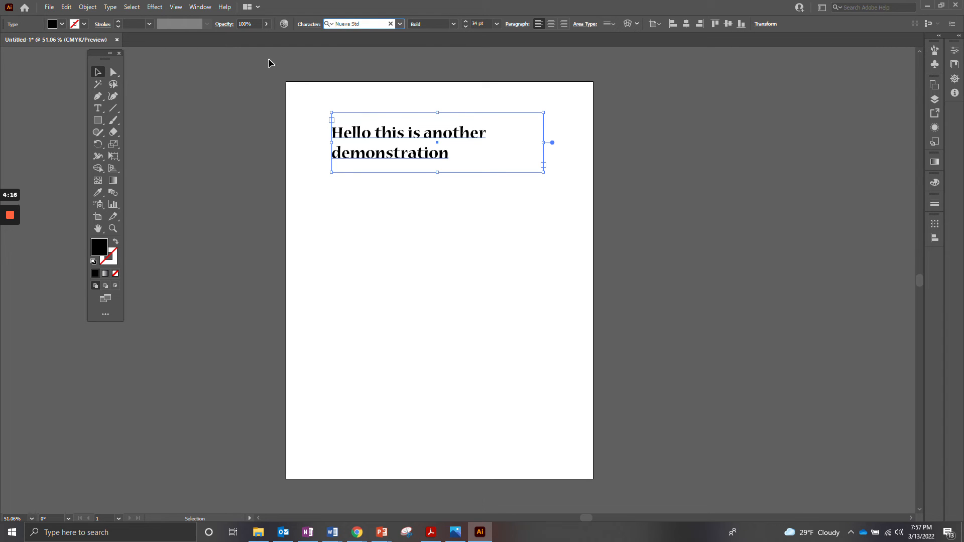
{"action": "key", "text": "Down"}
{"action": "key", "text": "Down"}
{"action": "key", "text": "Down"}
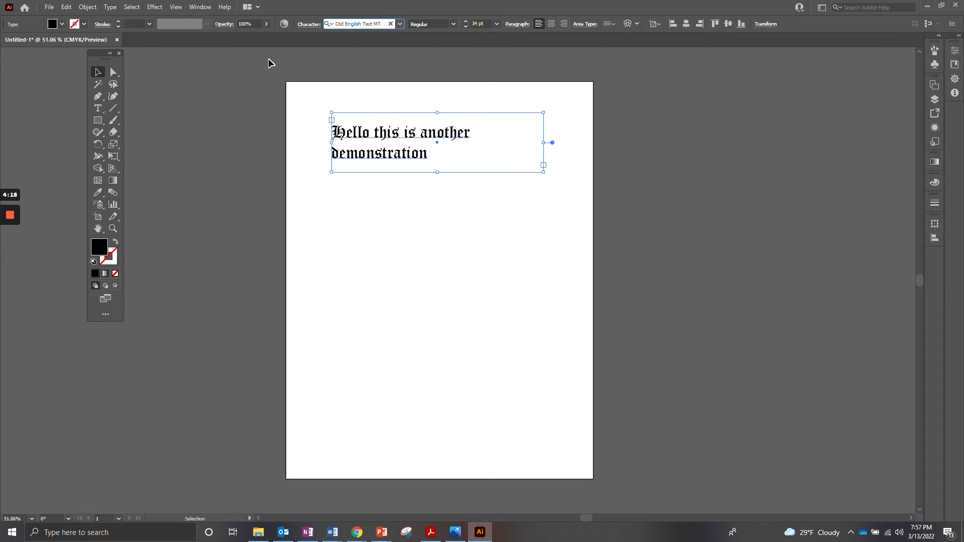
{"action": "key", "text": "Down"}
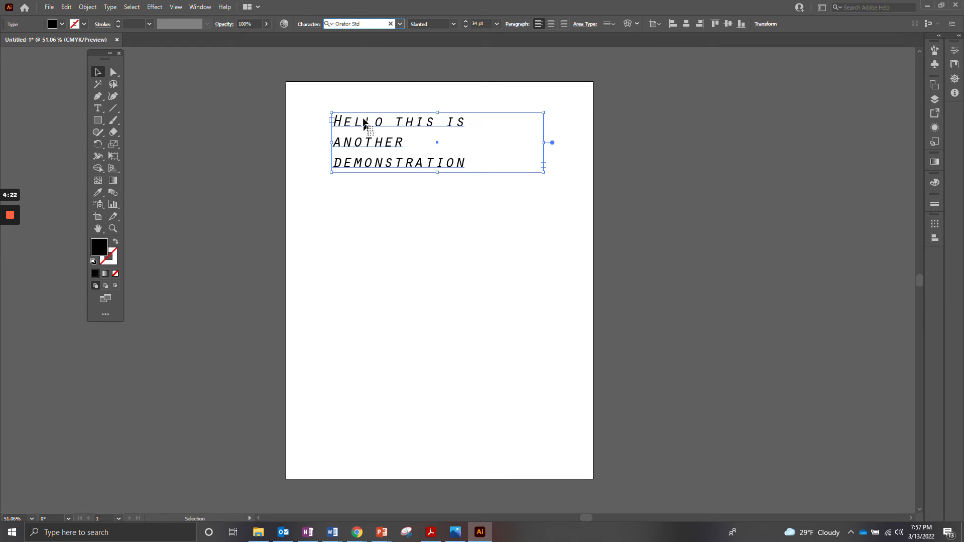
- Try the Sailor Scrawl Regular font on the text area and check which font styles it offers
{"action": "left_click", "coordinate": [400, 24]}
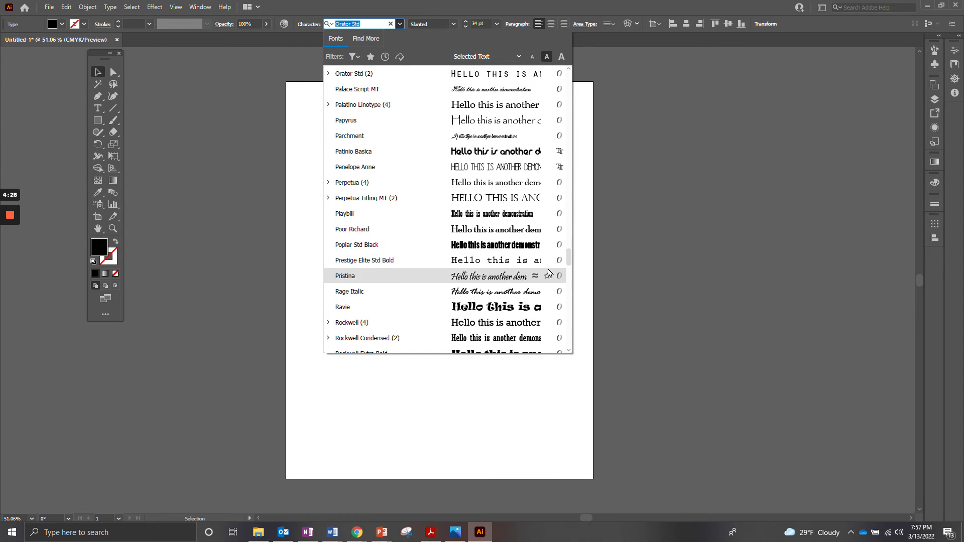
{"action": "left_click_drag", "start_coordinate": [571, 264], "coordinate": [572, 280]}
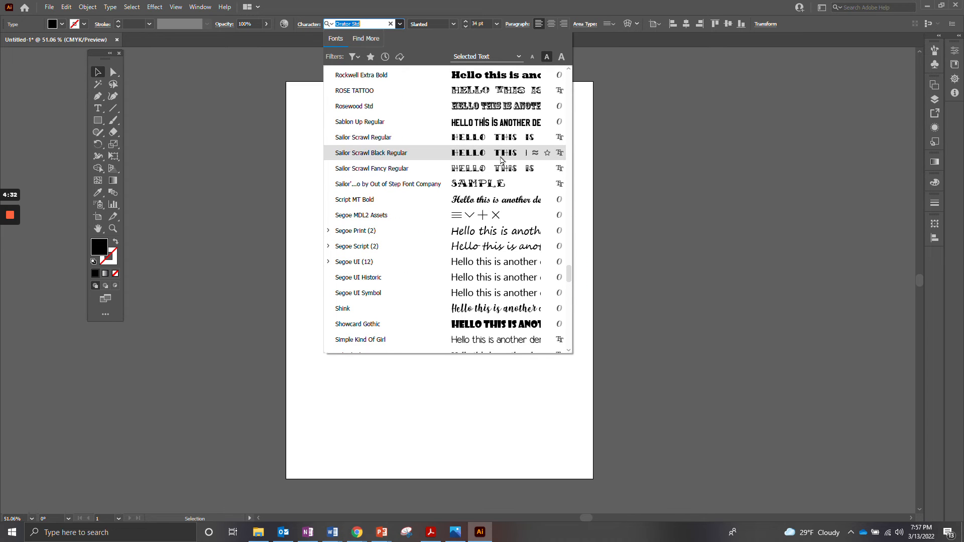
{"action": "left_click", "coordinate": [488, 139]}
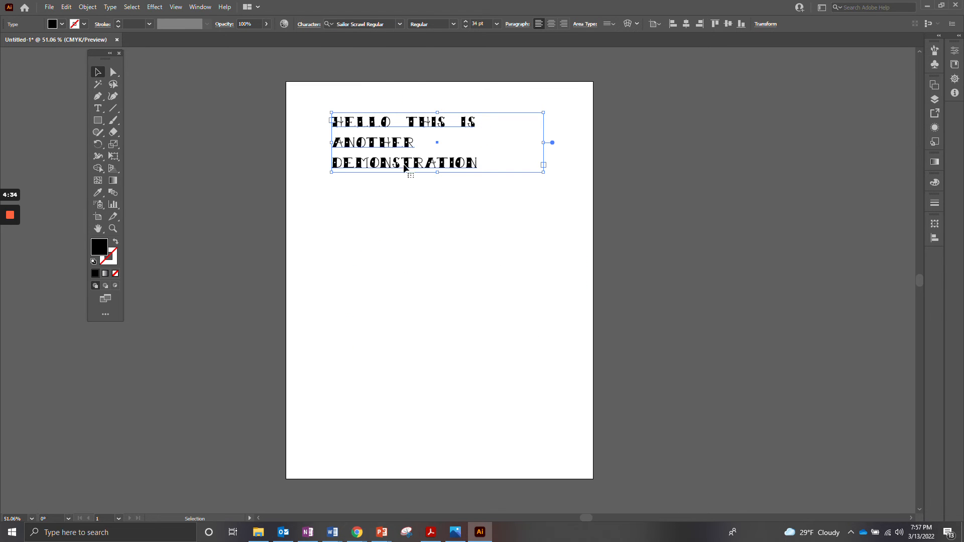
{"action": "left_click", "coordinate": [454, 25]}
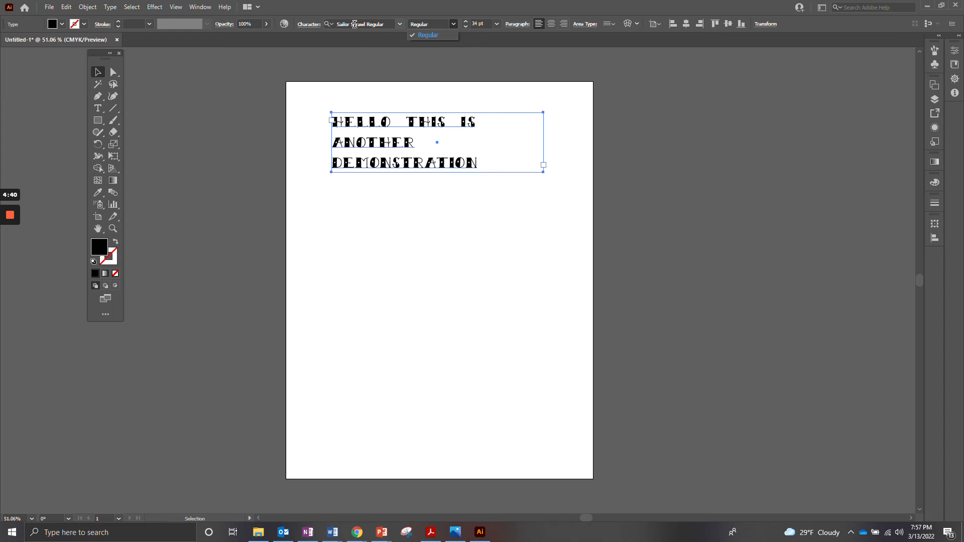
- Set the text area's font to Arial with the Bold style
{"action": "left_click", "coordinate": [401, 26]}
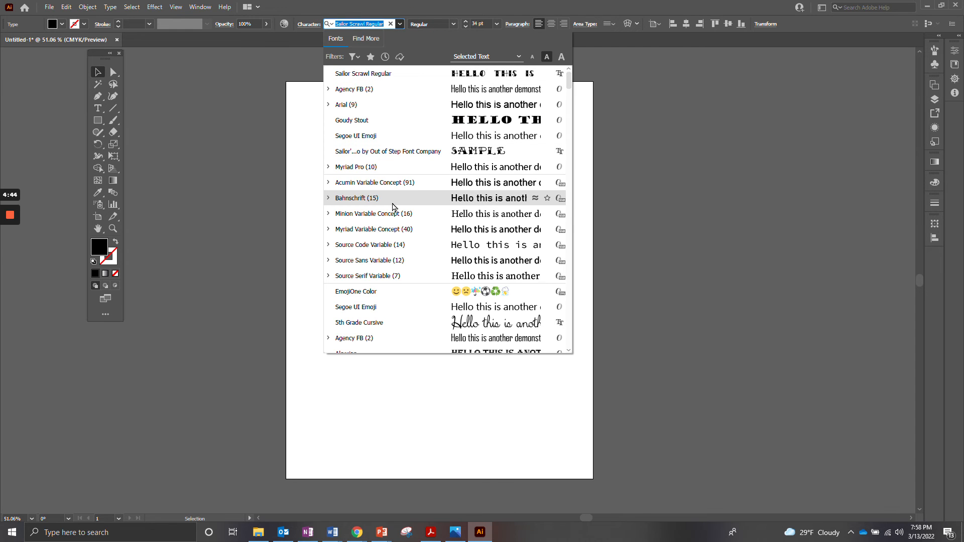
{"action": "left_click", "coordinate": [362, 102]}
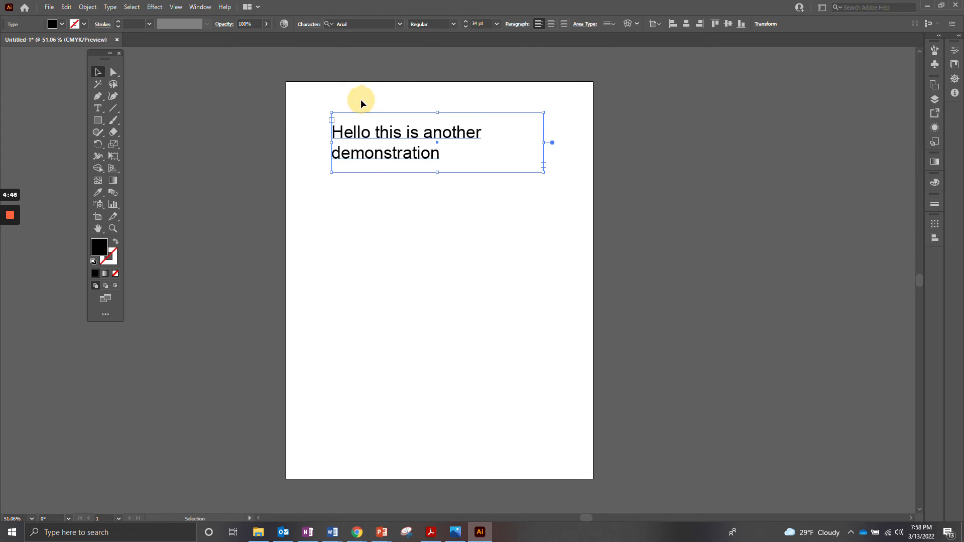
{"action": "left_click", "coordinate": [454, 24]}
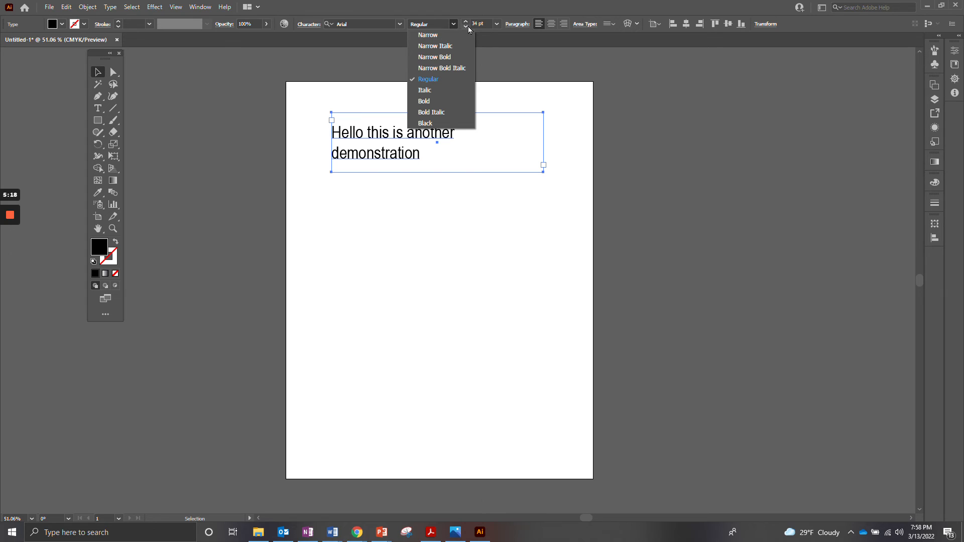
{"action": "left_click", "coordinate": [442, 100]}
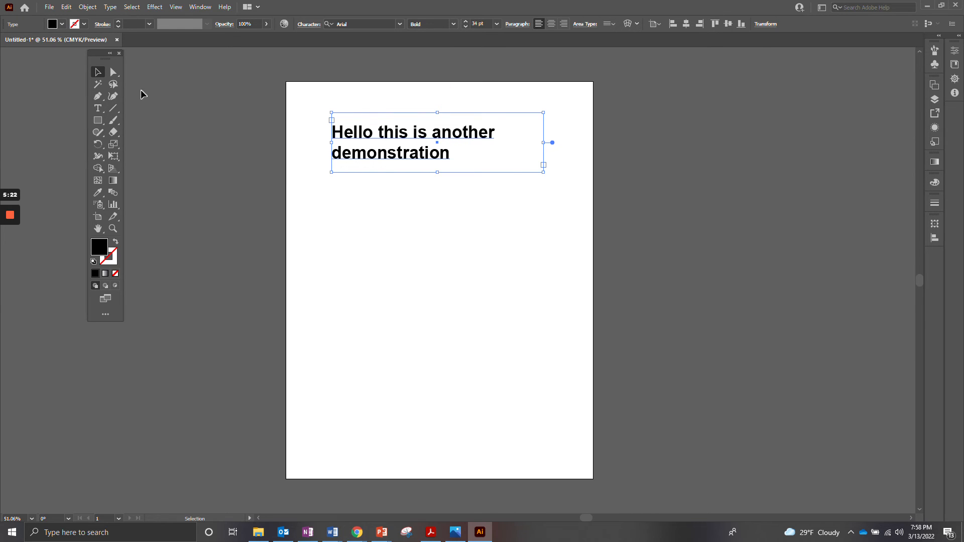
- Move the text area down towards the middle of the artboard and set its tracking to 120
{"action": "left_click_drag", "start_coordinate": [382, 115], "coordinate": [393, 203]}
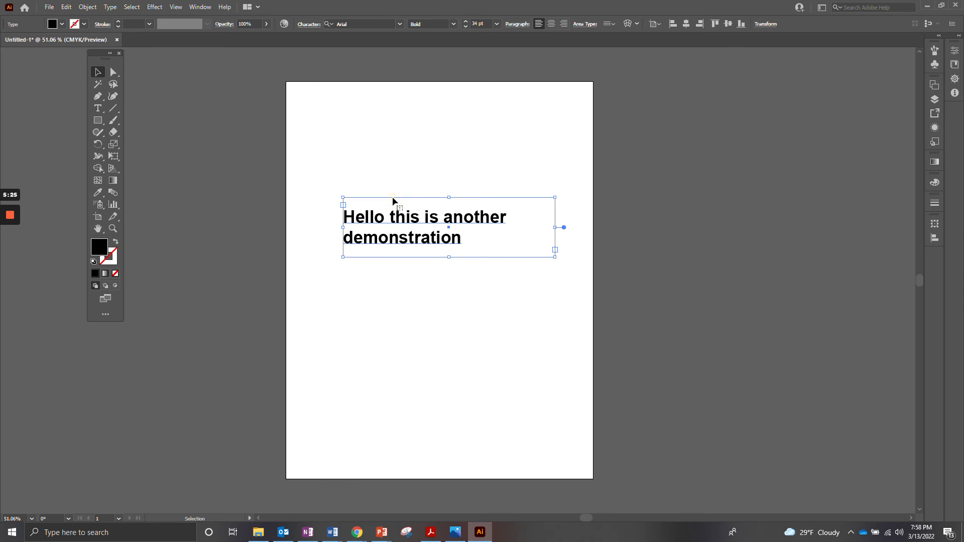
{"action": "left_click", "coordinate": [309, 24]}
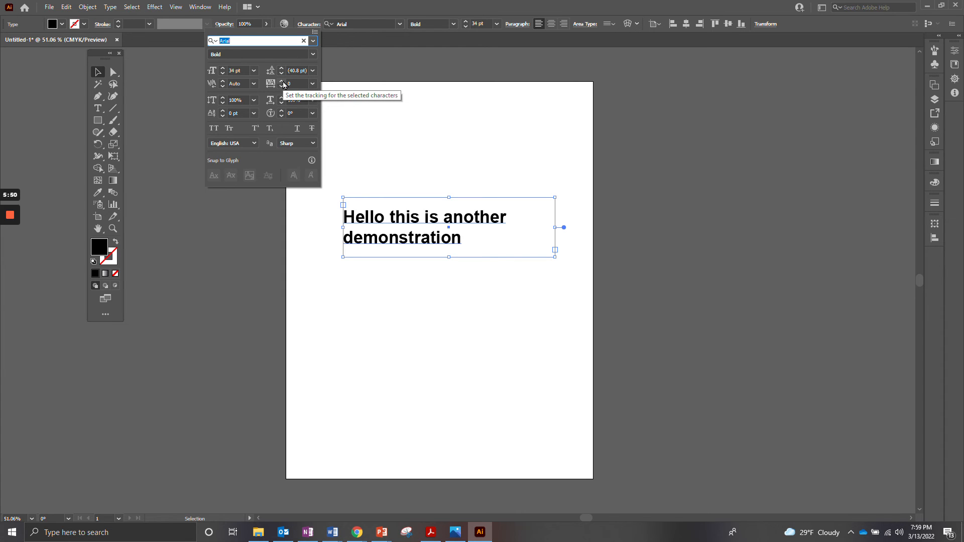
{"action": "left_click", "coordinate": [282, 82]}
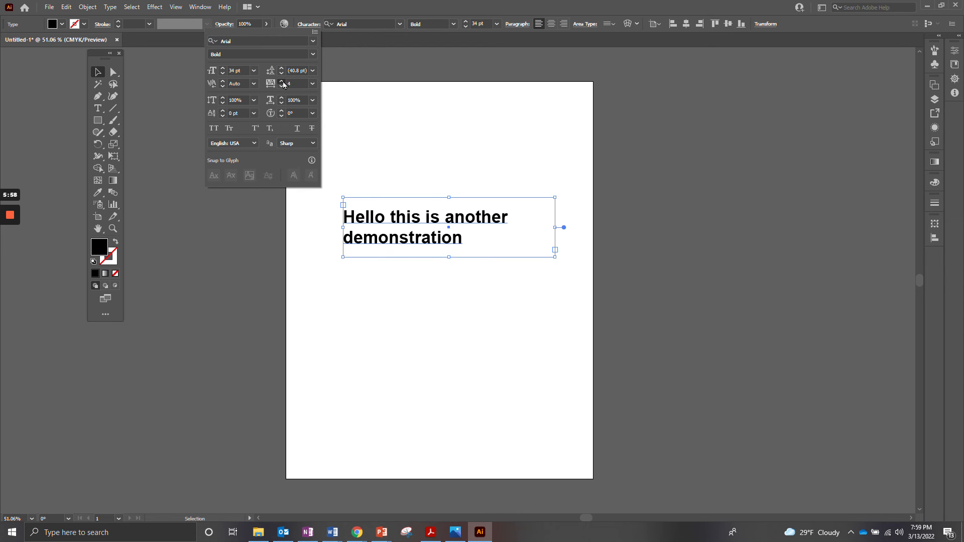
{"action": "left_click_drag", "start_coordinate": [282, 82], "coordinate": [283, 82]}
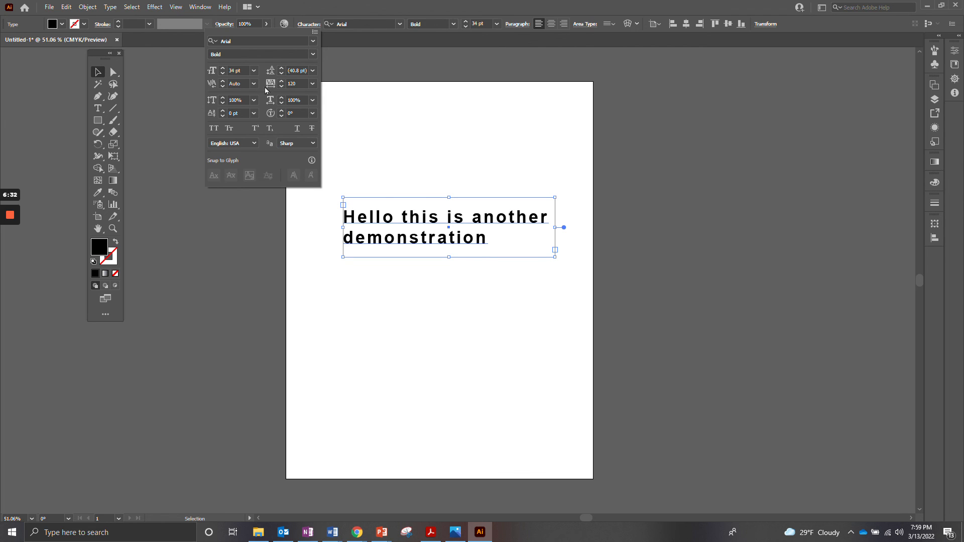
- Set the text's vertical scale to 120% and its horizontal scale to 112%
{"action": "left_click_drag", "start_coordinate": [222, 99], "coordinate": [221, 99]}
{"action": "left_click", "coordinate": [222, 99]}
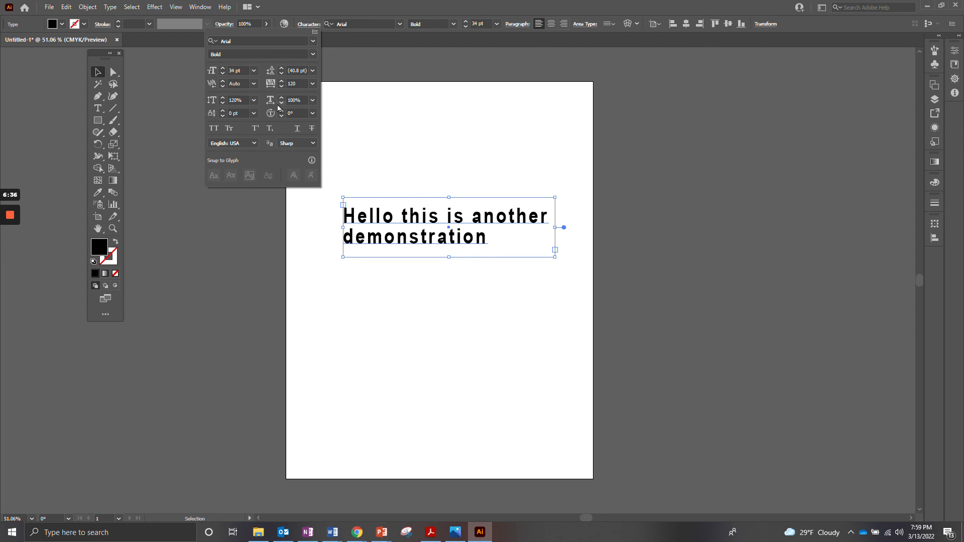
{"action": "left_click_drag", "start_coordinate": [280, 99], "coordinate": [282, 118]}
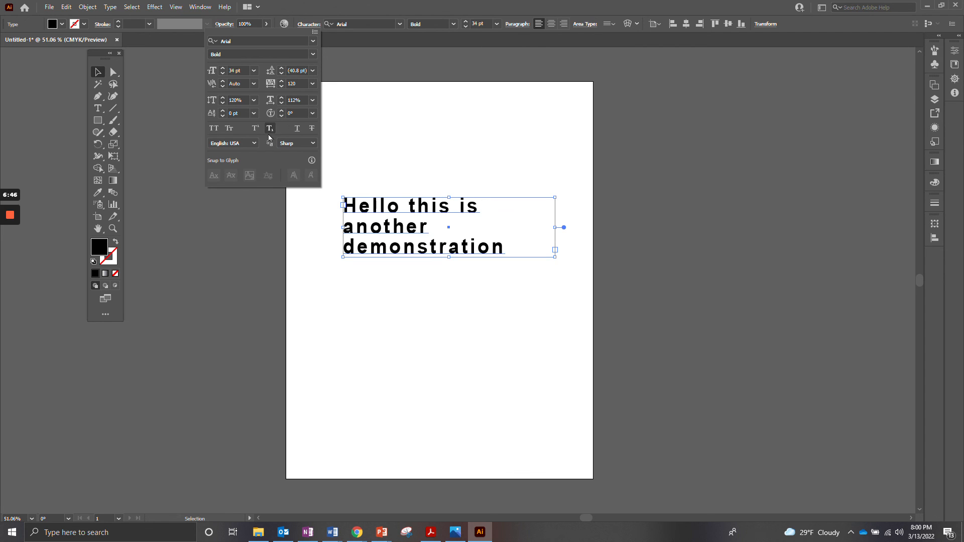
- Try All Caps and Small Caps on the text, turning each one off again
{"action": "left_click", "coordinate": [215, 129]}
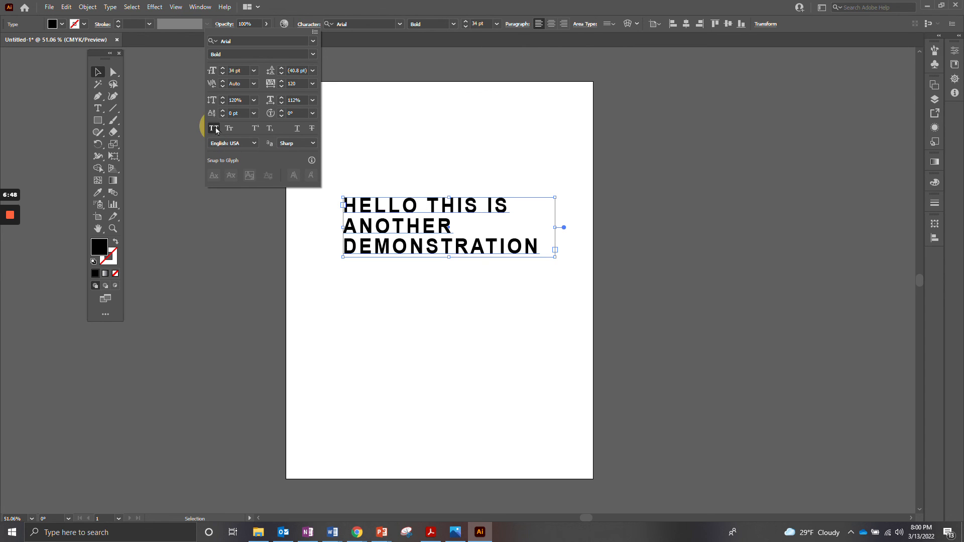
{"action": "left_click", "coordinate": [215, 130]}
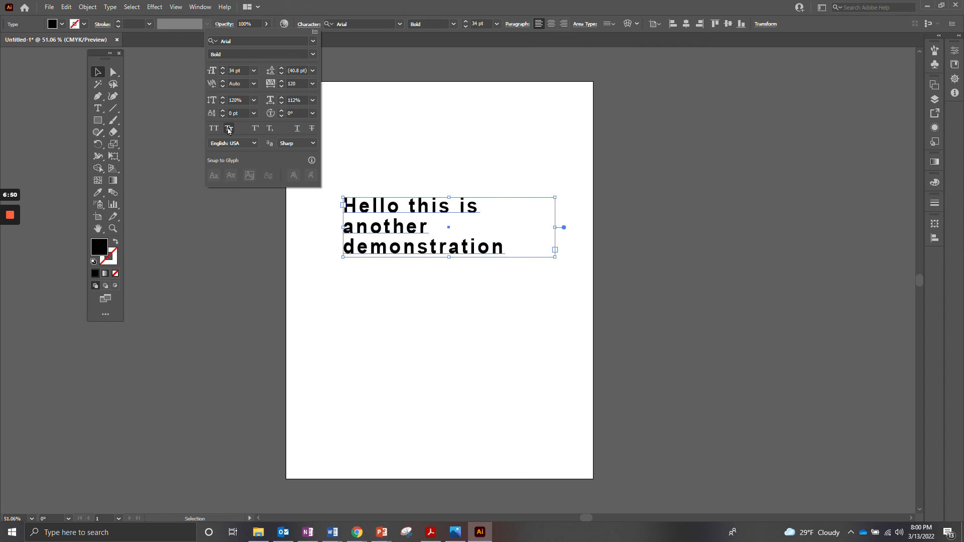
{"action": "left_click", "coordinate": [229, 129]}
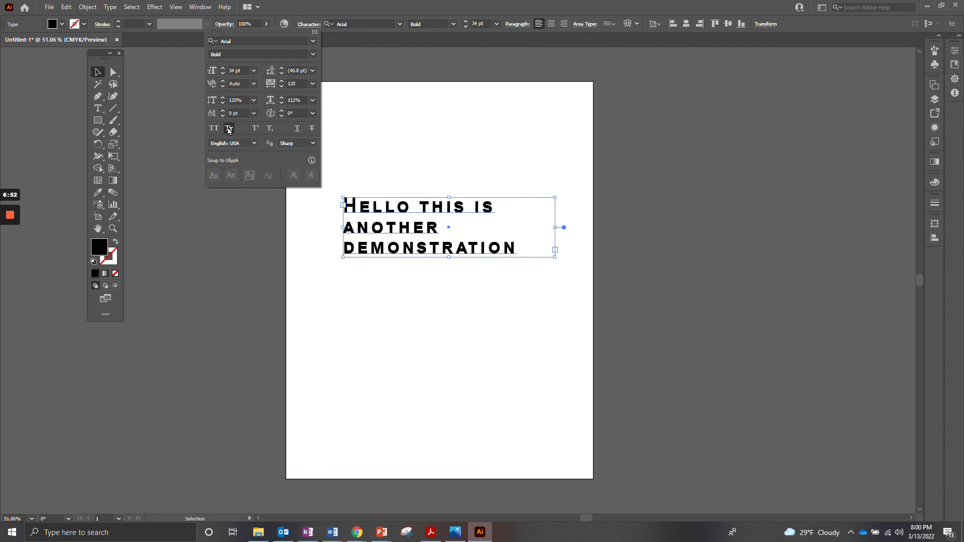
{"action": "left_click", "coordinate": [229, 129]}
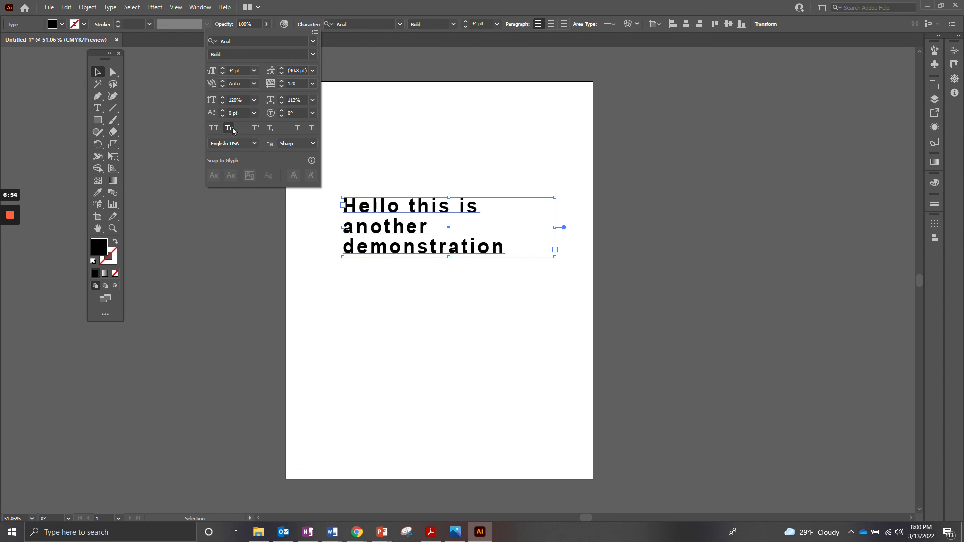
{"action": "left_click", "coordinate": [378, 211]}
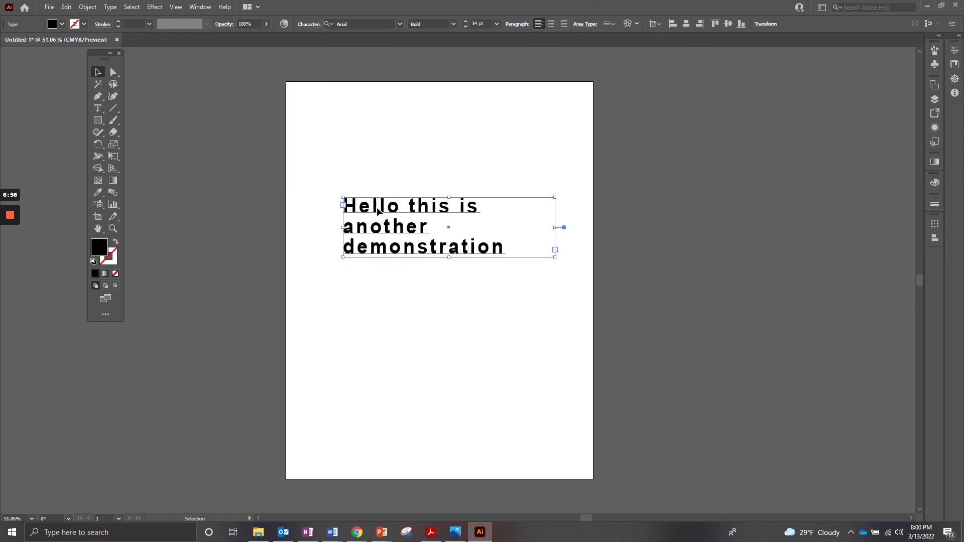
- Select the first "l" in "Hello" and format it as superscript
{"action": "double_click", "coordinate": [377, 208]}
{"action": "left_click_drag", "start_coordinate": [380, 205], "coordinate": [374, 205]}
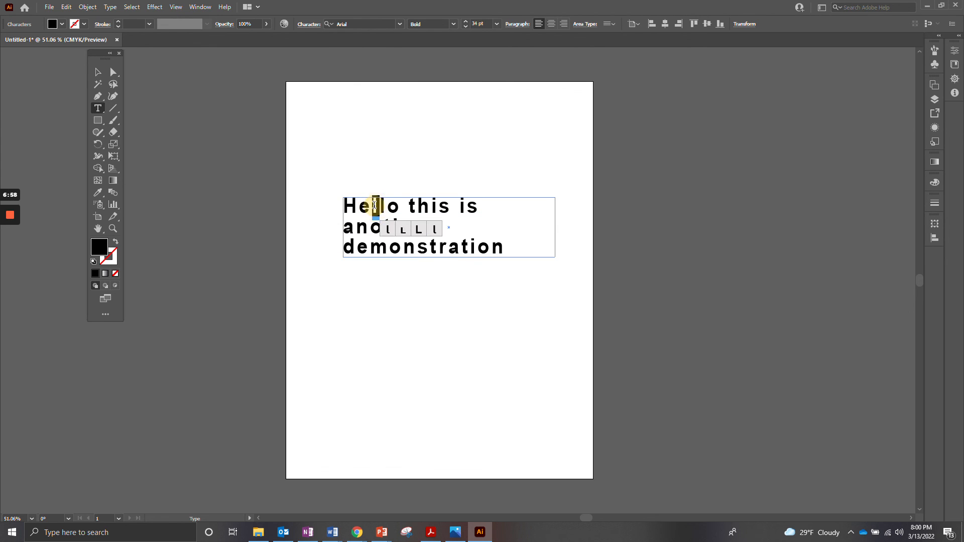
{"action": "left_click", "coordinate": [308, 24]}
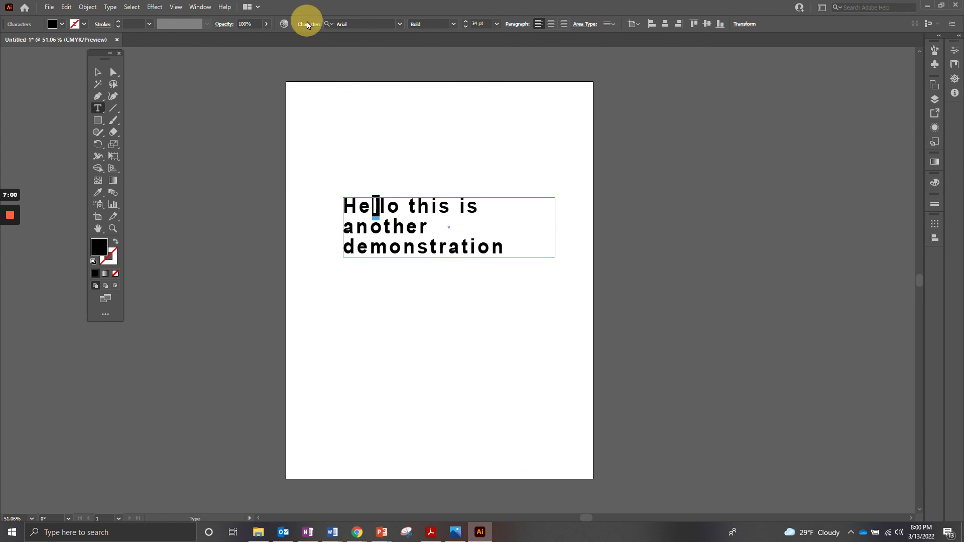
{"action": "left_click", "coordinate": [308, 25]}
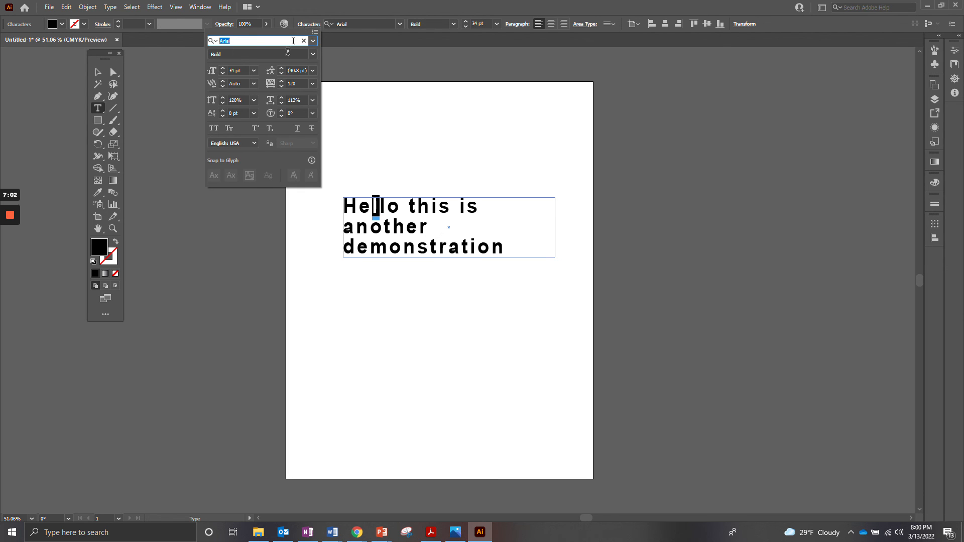
{"action": "left_click", "coordinate": [255, 129]}
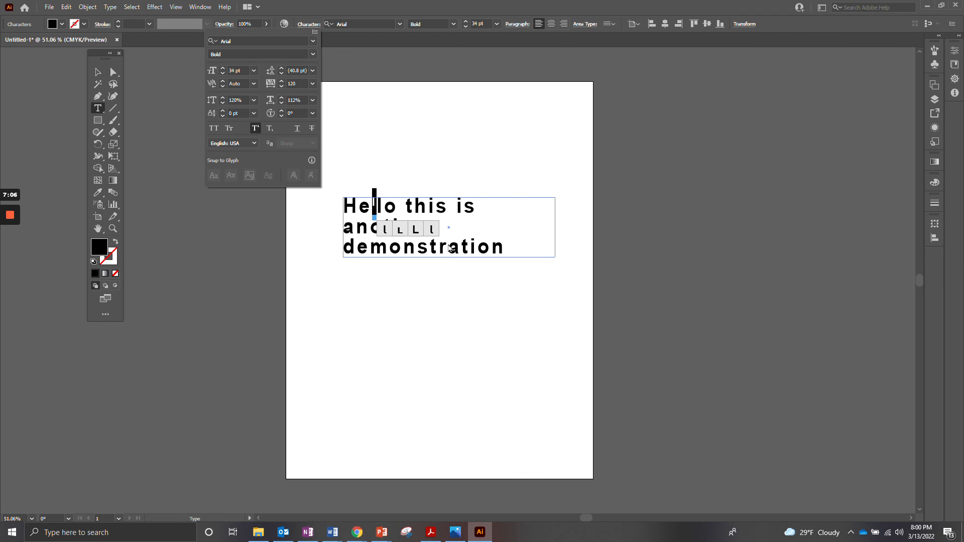
- Replace the selected superscript "l" with its alternate capital L glyph and change it to subscript
{"action": "left_click", "coordinate": [418, 232]}
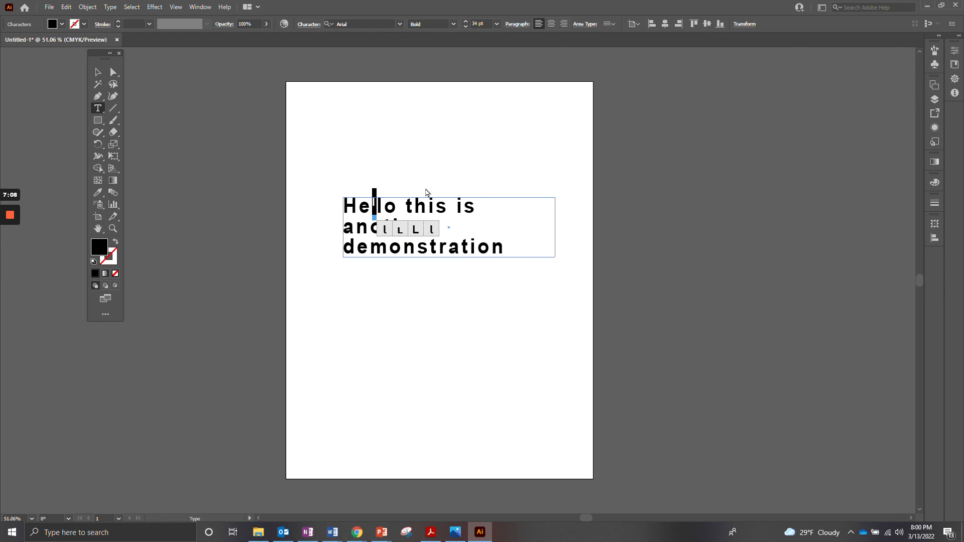
{"action": "left_click", "coordinate": [415, 227]}
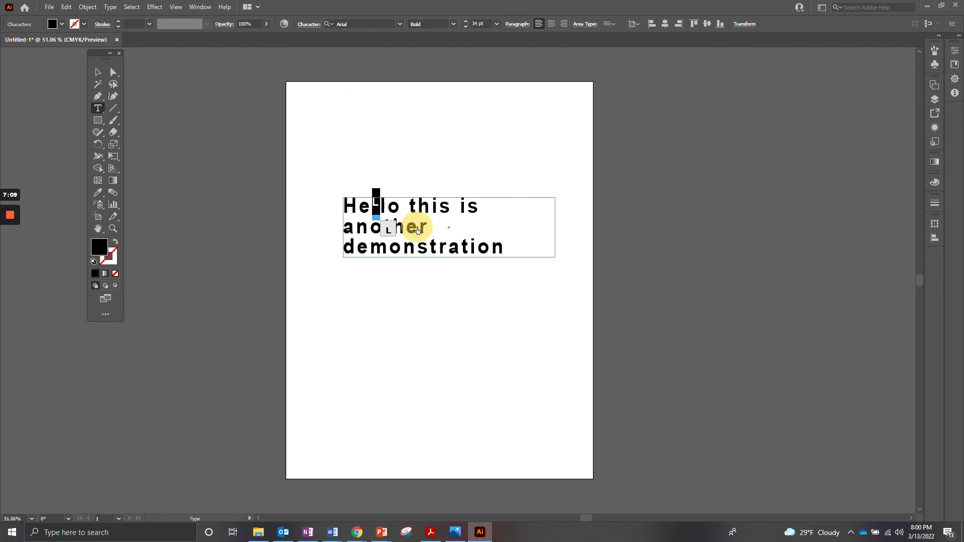
{"action": "left_click", "coordinate": [310, 25]}
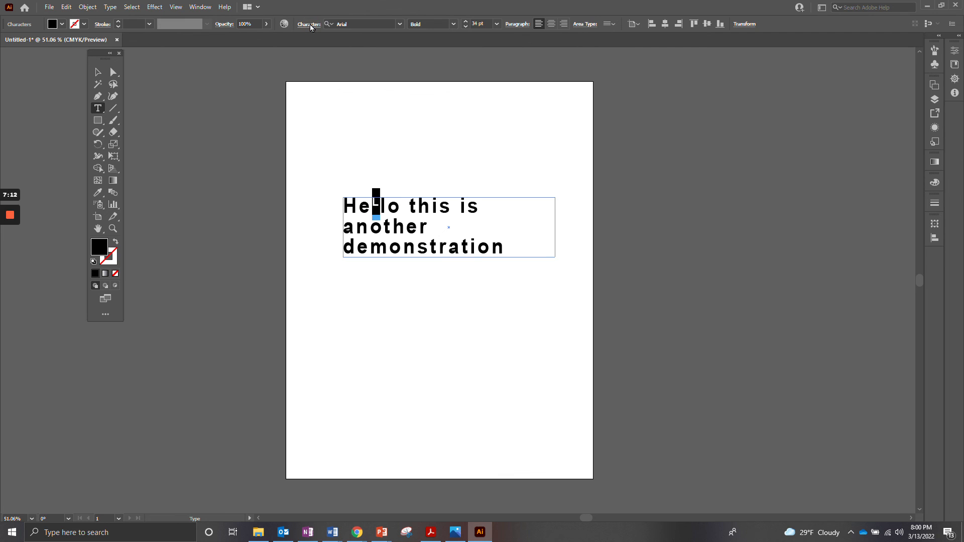
{"action": "left_click", "coordinate": [271, 128]}
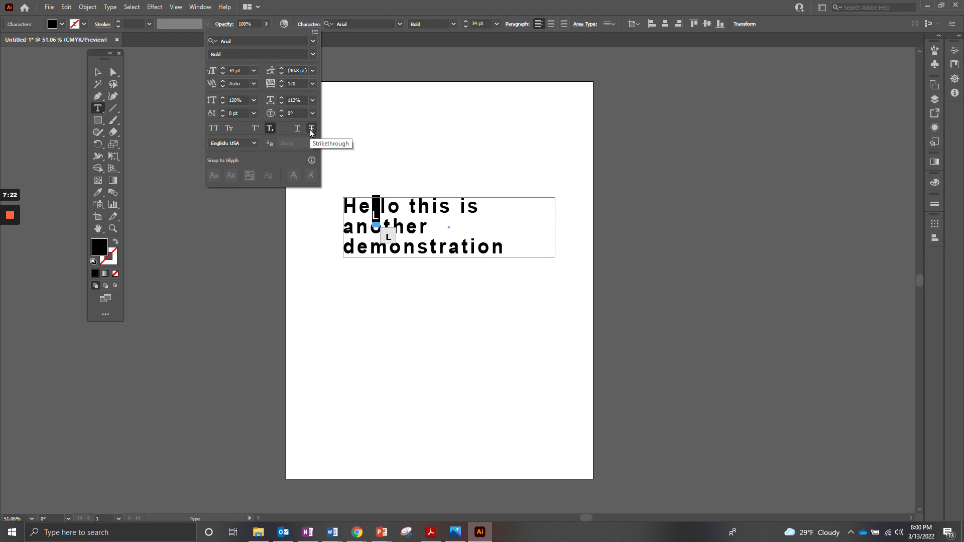
{"action": "left_click", "coordinate": [310, 25]}
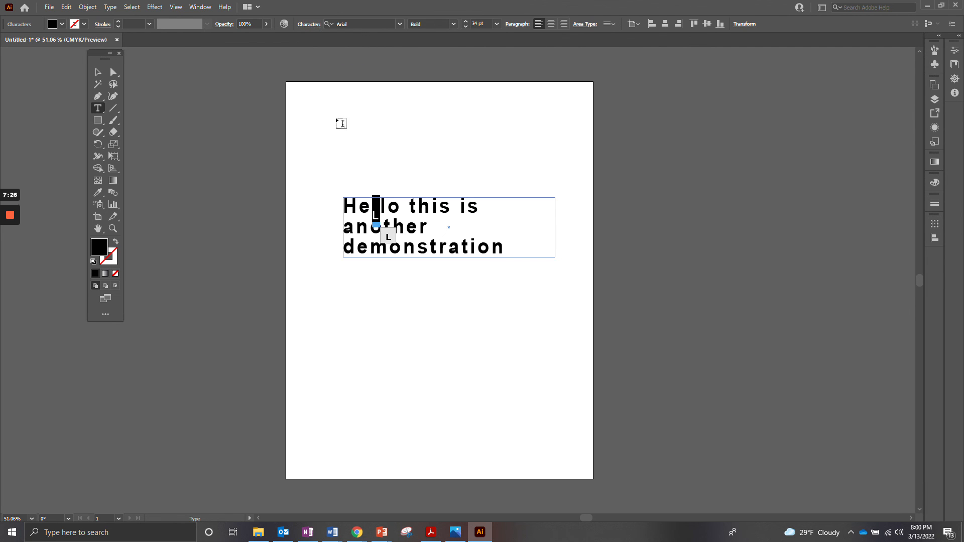